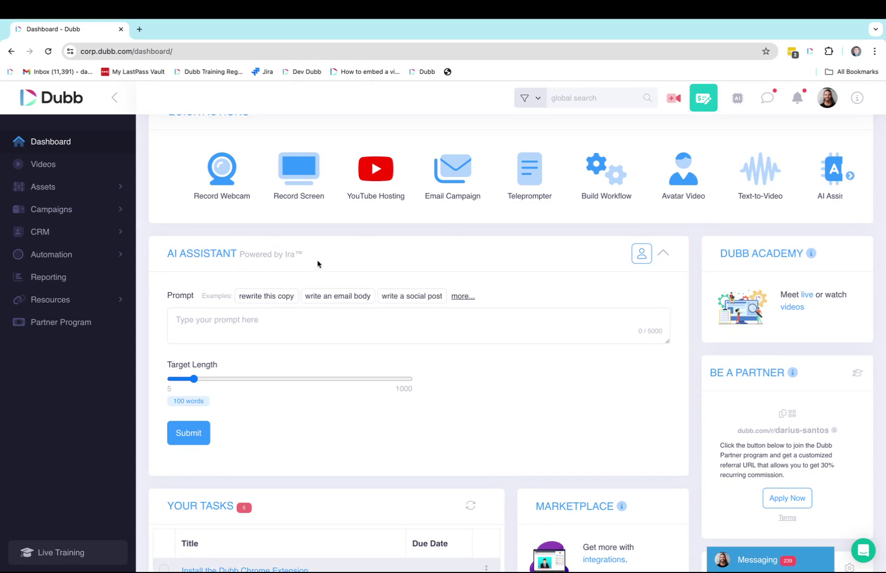
# Open a new AI profile questionnaire from the AI Assistant, look through its blank fields and close it without saving.
pyautogui.click(641, 257)
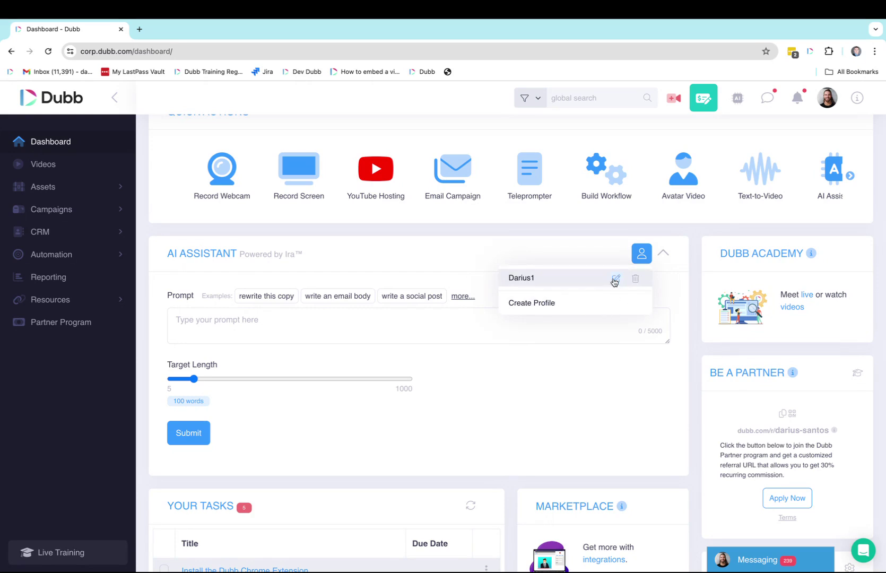
pyautogui.click(532, 305)
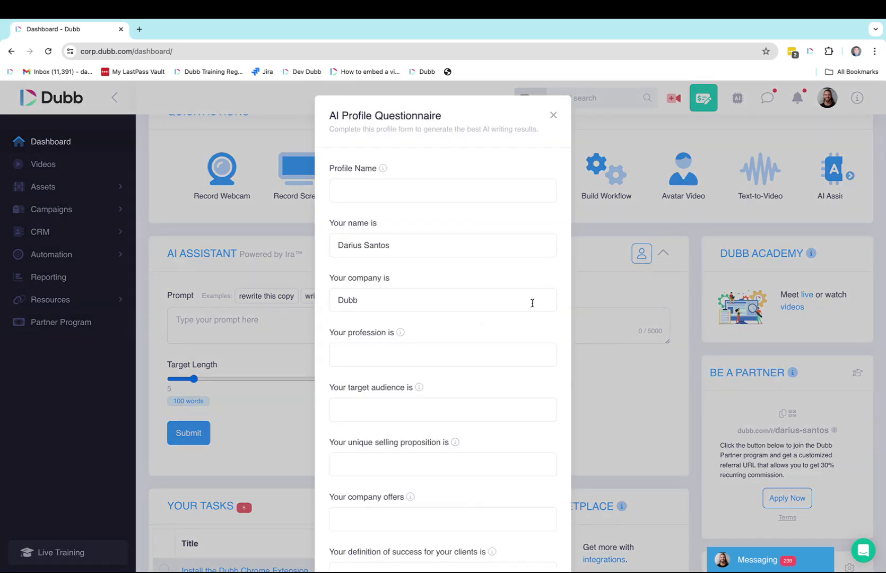
pyautogui.scroll(-5, 379, 220)
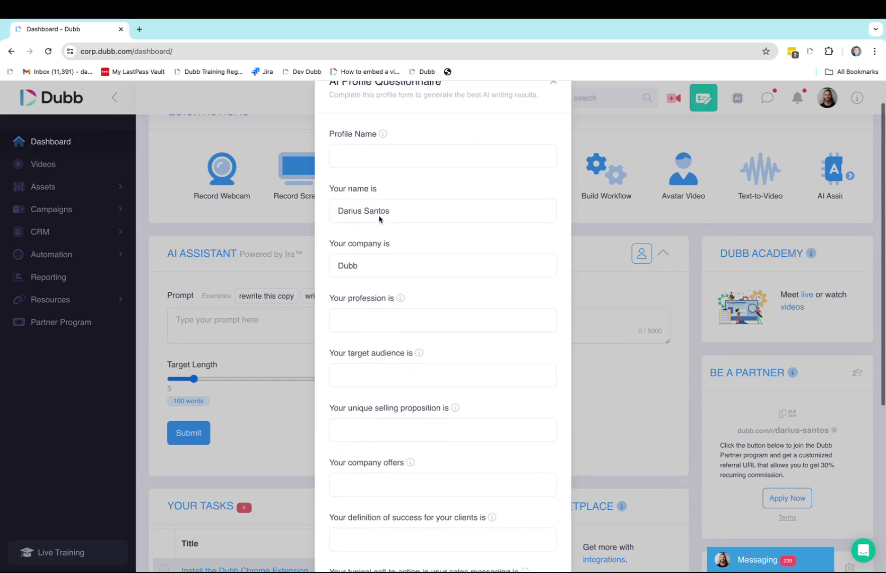
pyautogui.scroll(-1, 378, 218)
pyautogui.scroll(6, 378, 217)
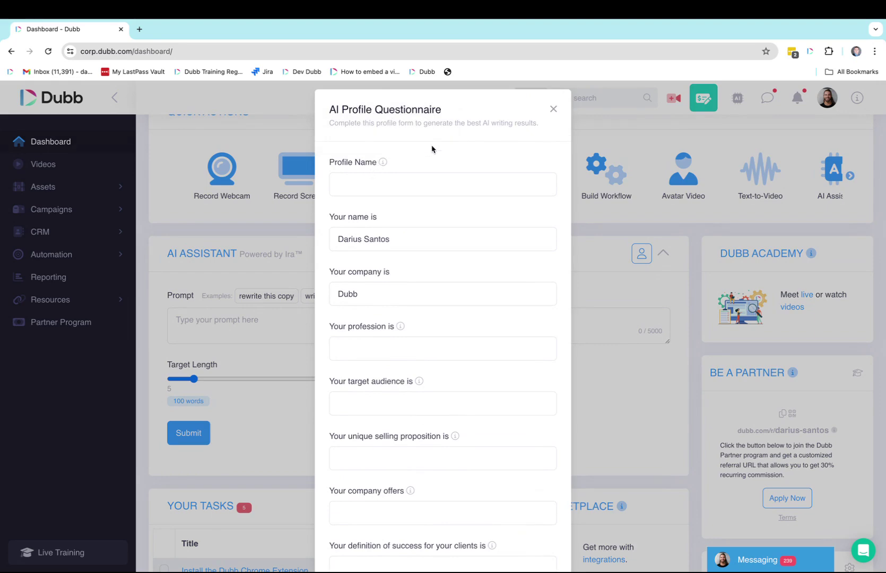
pyautogui.click(553, 110)
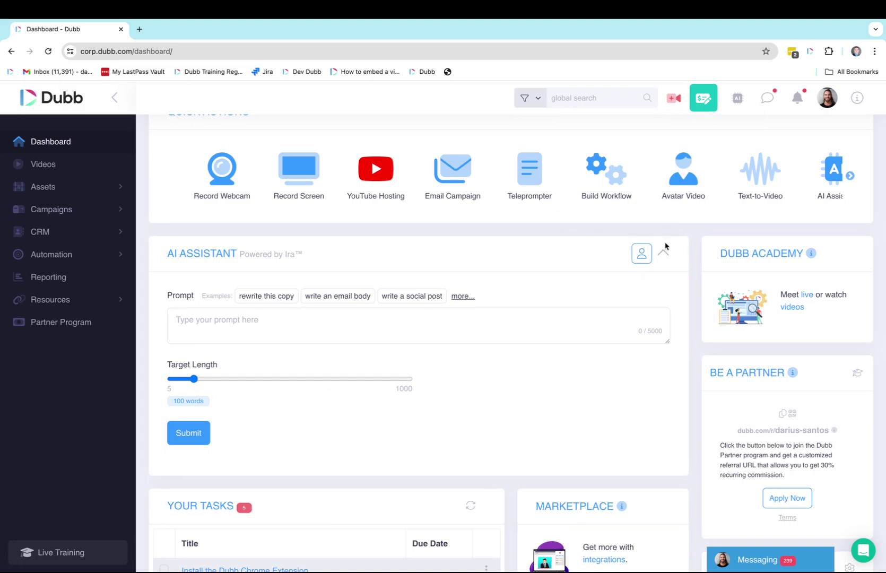
# Open the existing AI profile for editing and review its answers down to the preferred tone of communication.
pyautogui.click(645, 259)
pyautogui.click(615, 279)
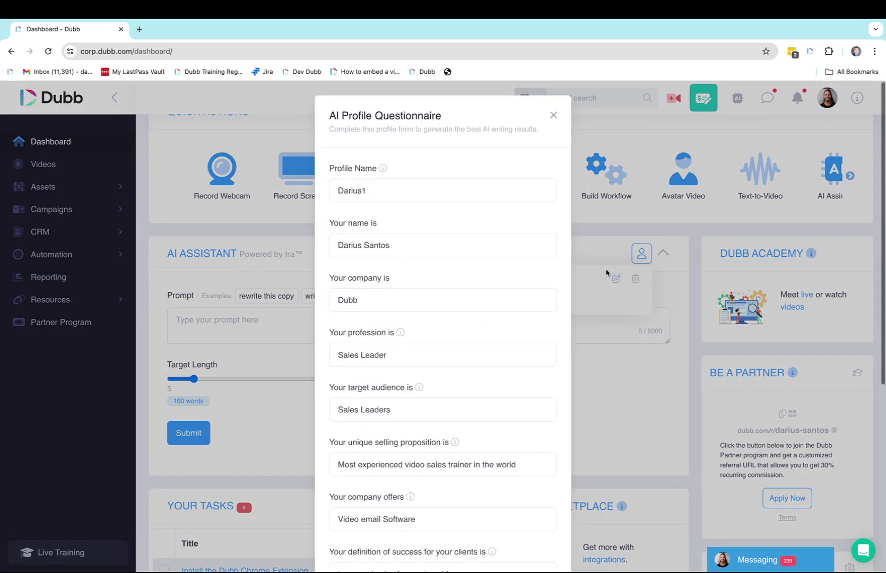
pyautogui.scroll(-4, 396, 265)
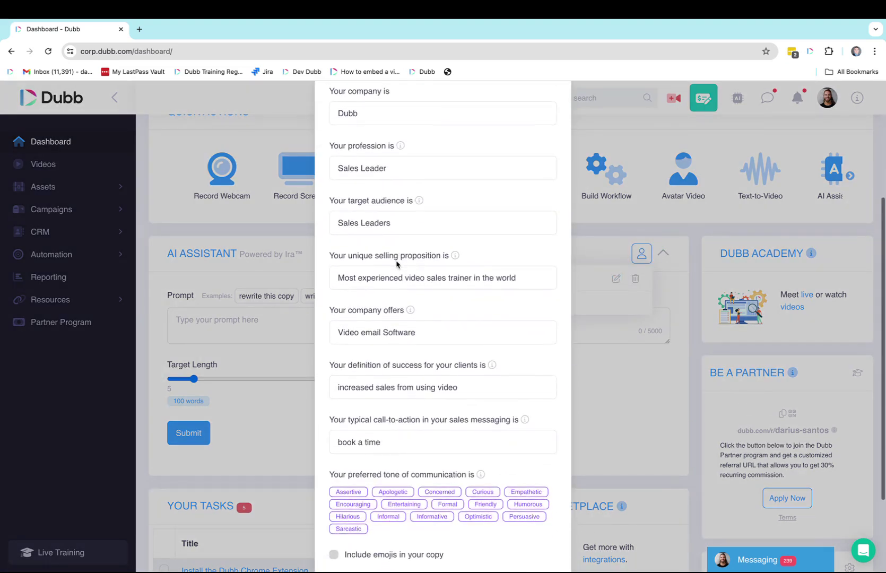
pyautogui.scroll(1, 396, 264)
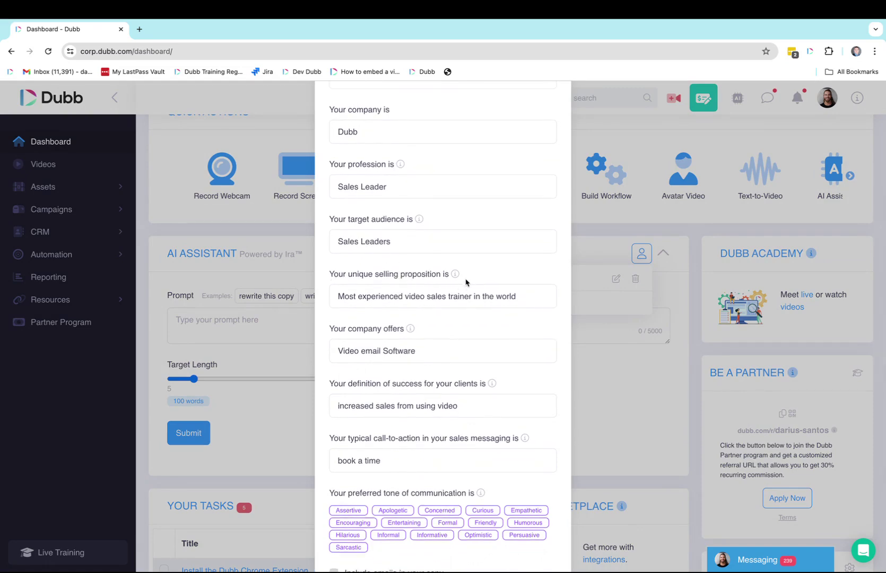
pyautogui.moveTo(458, 277)
pyautogui.scroll(-3, 401, 282)
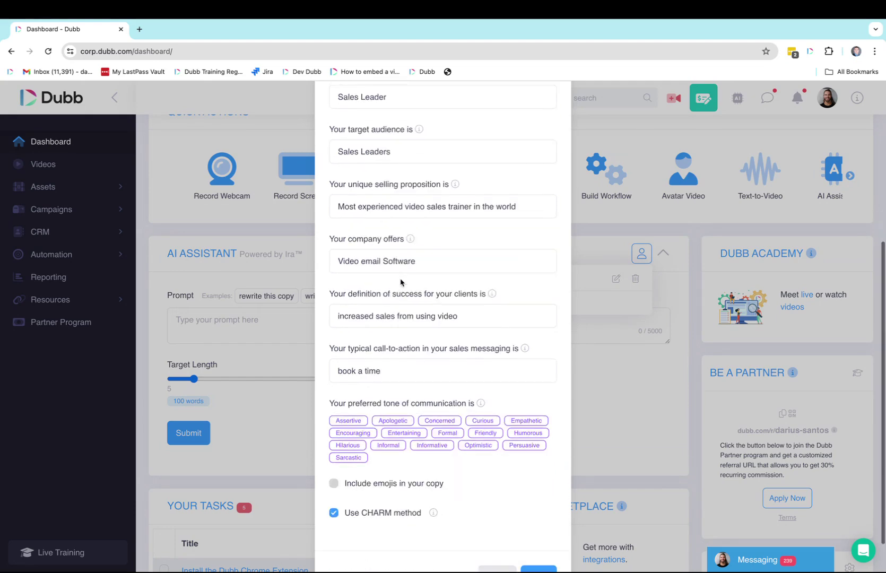
pyautogui.moveTo(329, 359); pyautogui.dragTo(465, 360)
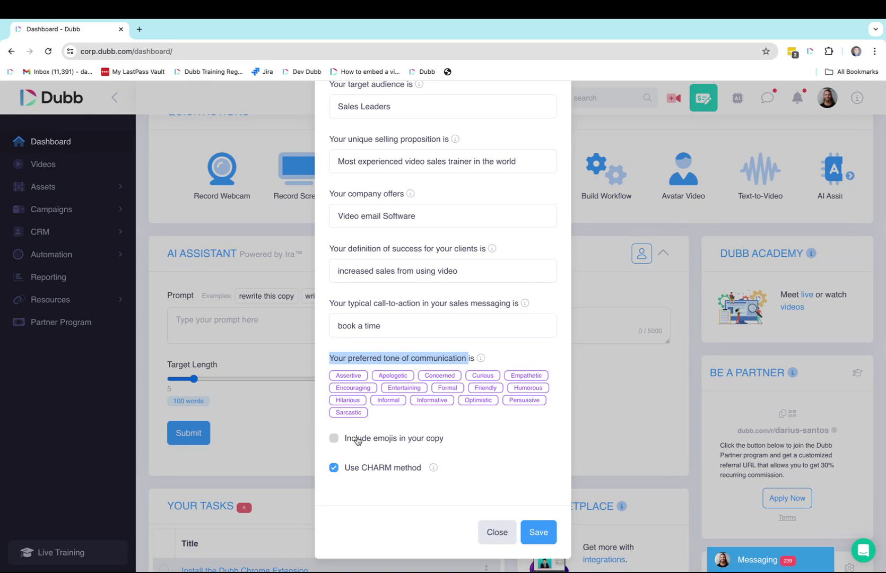
# Examine the profile's unique selling proposition and the CHARM method explanation, and close the questionnaire without saving.
pyautogui.scroll(2, 418, 317)
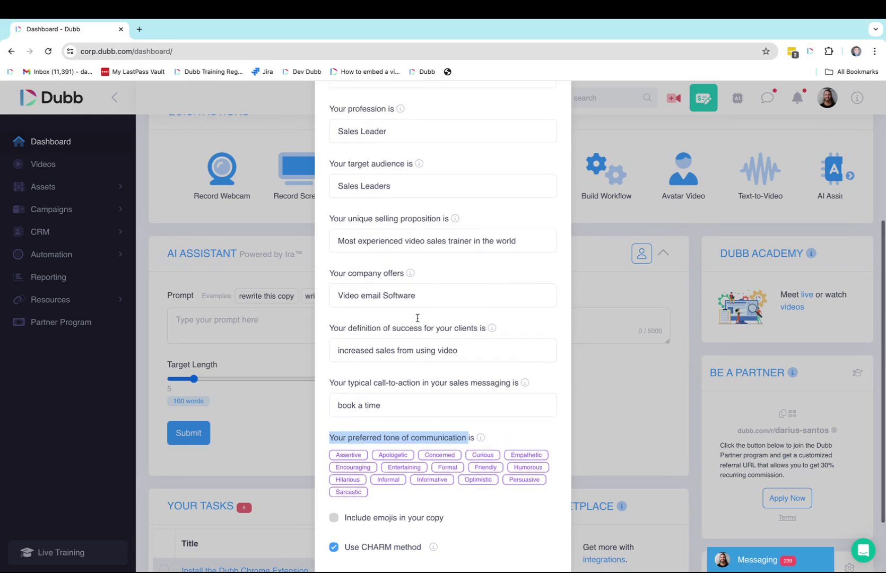
pyautogui.moveTo(334, 253); pyautogui.dragTo(517, 267)
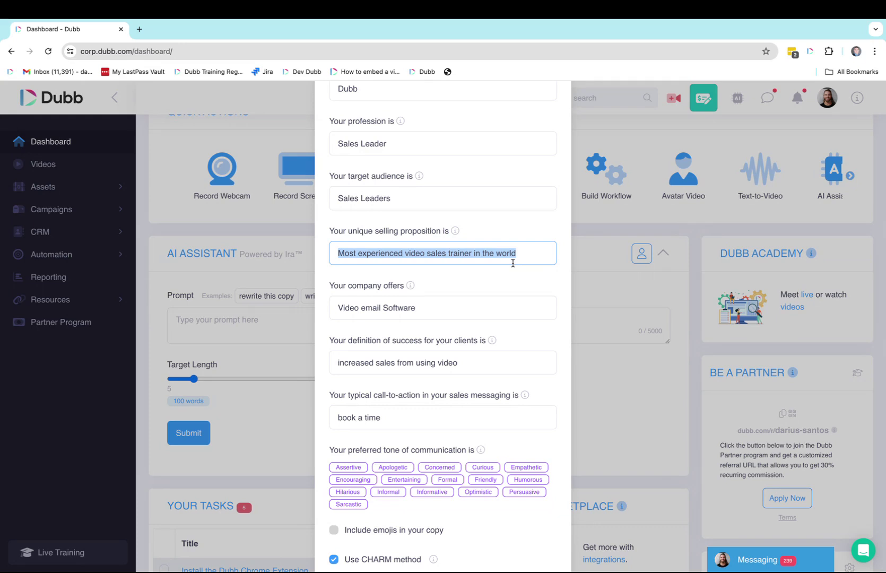
pyautogui.moveTo(452, 239)
pyautogui.scroll(-2, 427, 270)
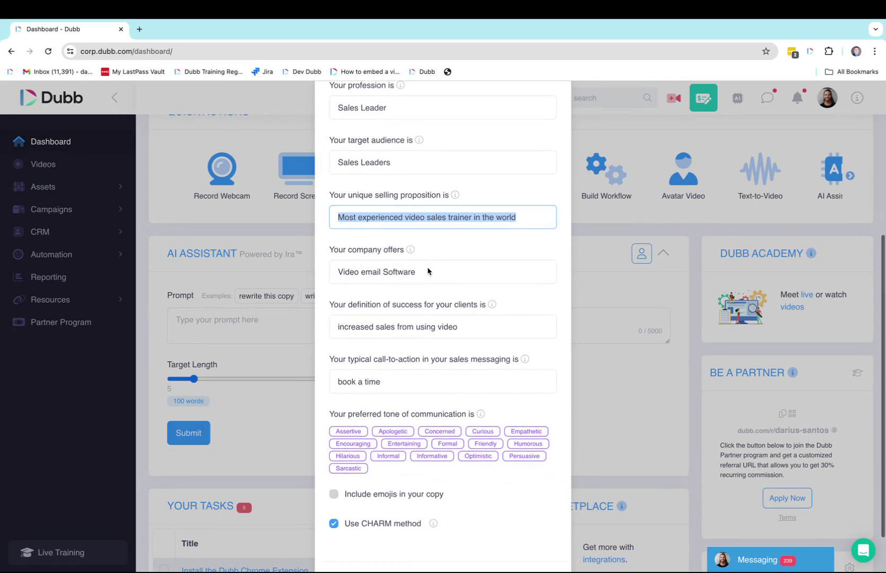
pyautogui.scroll(-1, 427, 270)
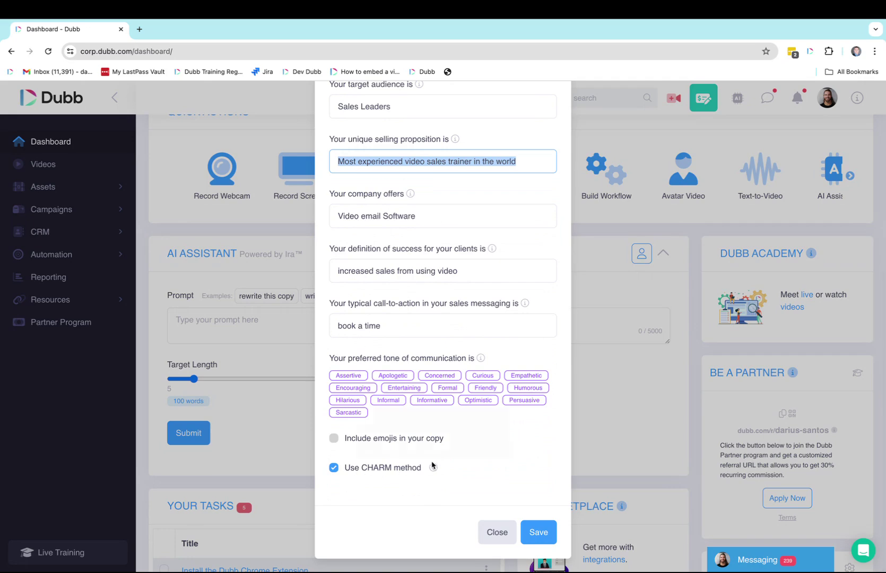
pyautogui.moveTo(433, 466)
pyautogui.scroll(5, 508, 233)
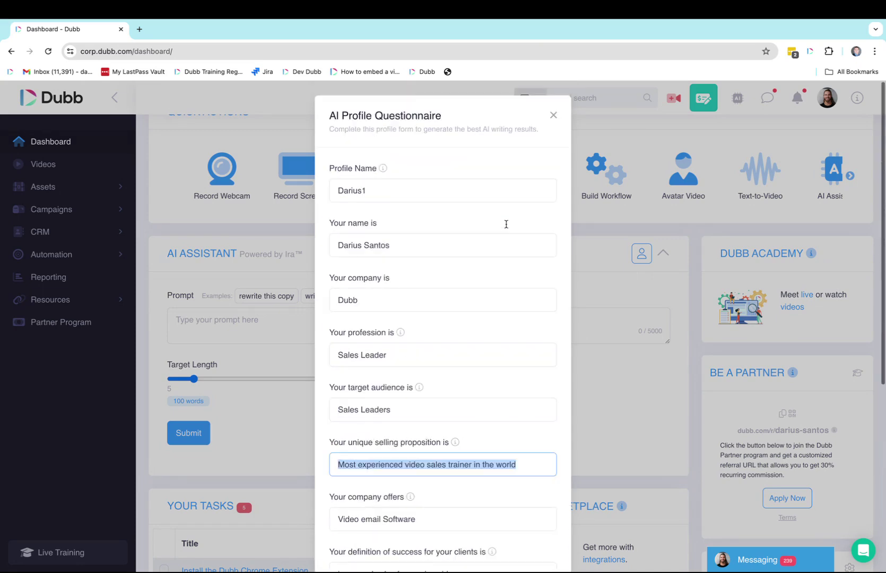
pyautogui.scroll(-5, 506, 228)
pyautogui.scroll(5, 511, 318)
pyautogui.scroll(-5, 517, 515)
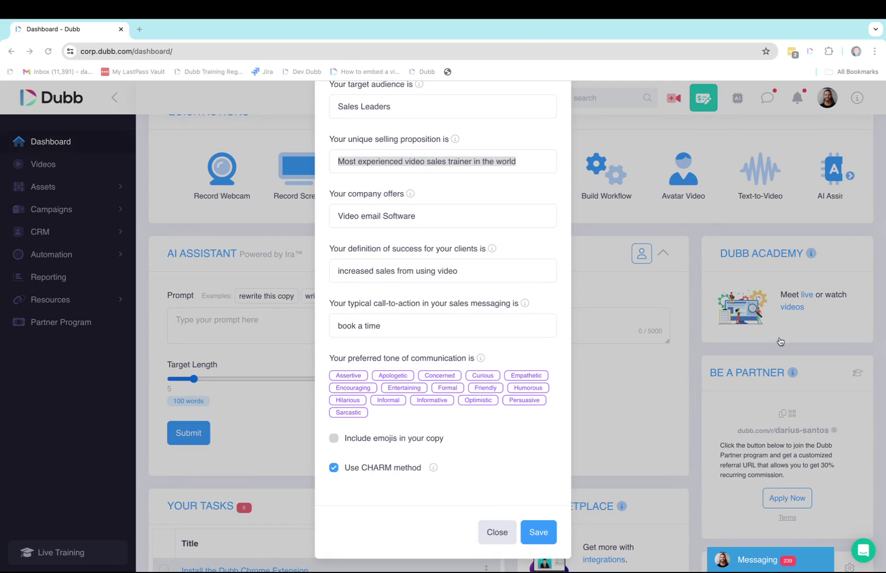
pyautogui.click(494, 532)
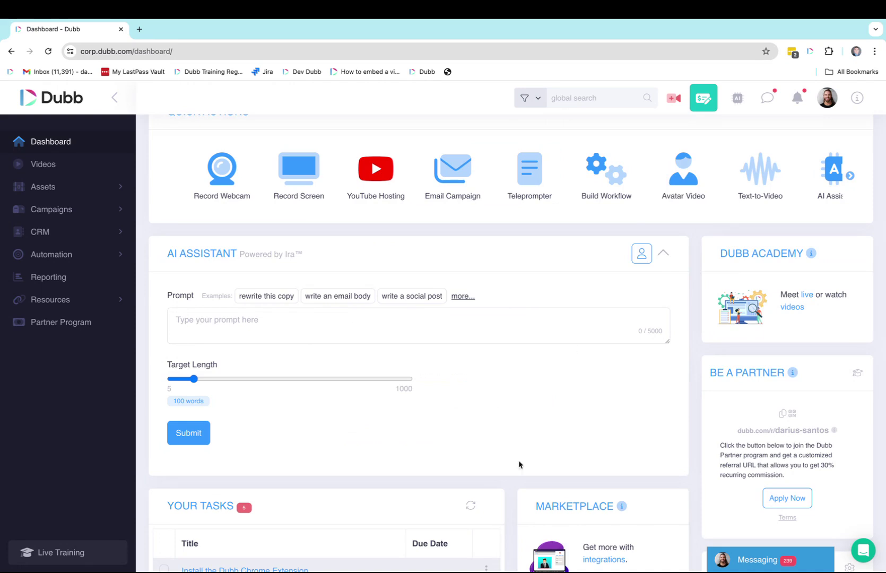
# Select the existing saved profile as the active profile for the AI Assistant.
pyautogui.click(648, 253)
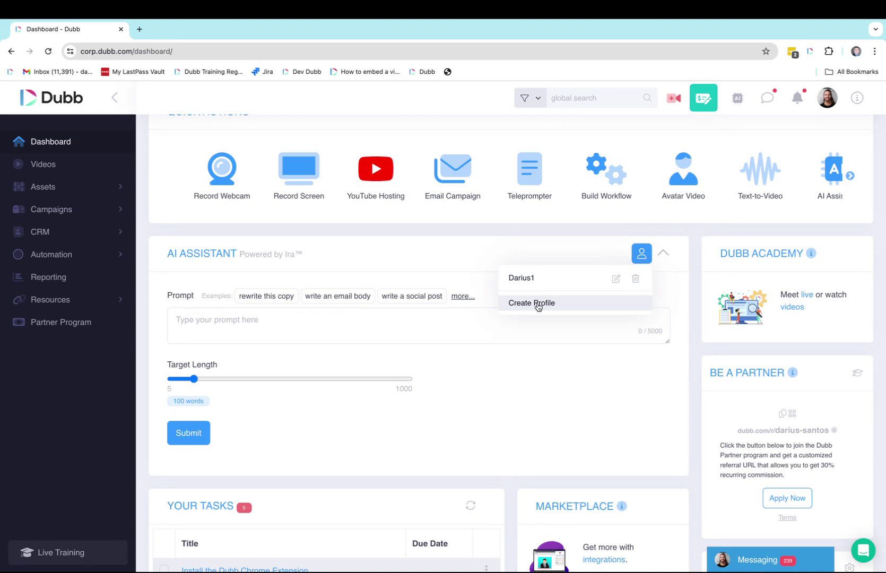
pyautogui.click(526, 280)
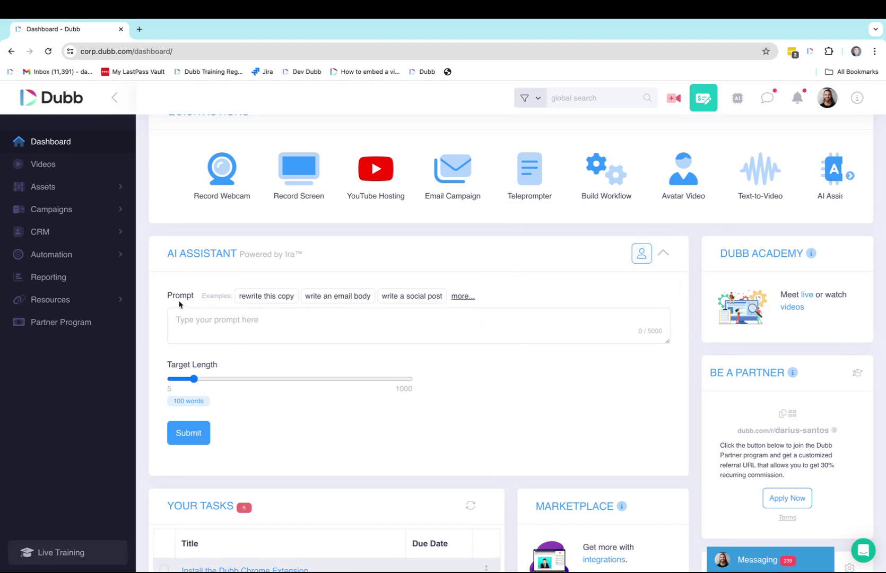
pyautogui.moveTo(165, 301); pyautogui.dragTo(194, 300)
# Reopen the active AI profile's questionnaire, look over its answers once more and close it.
pyautogui.click(643, 258)
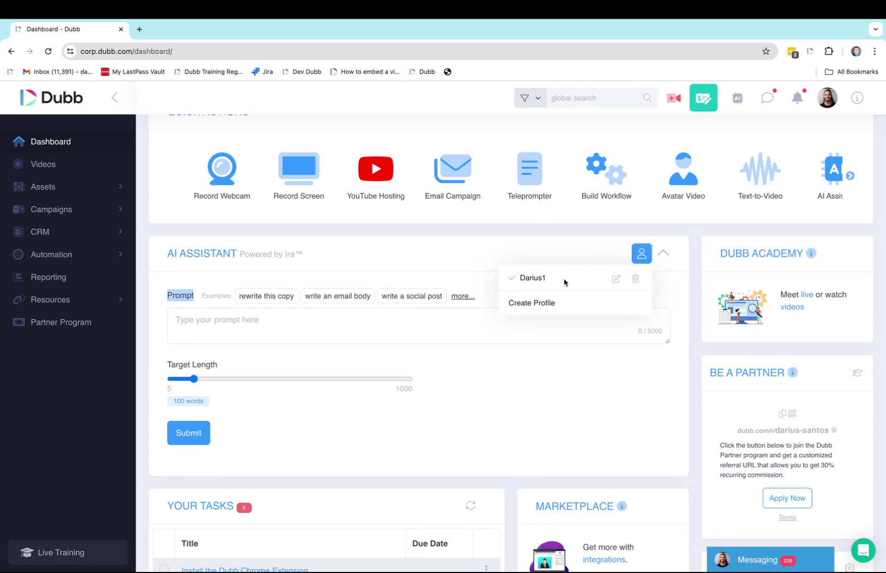
pyautogui.click(615, 278)
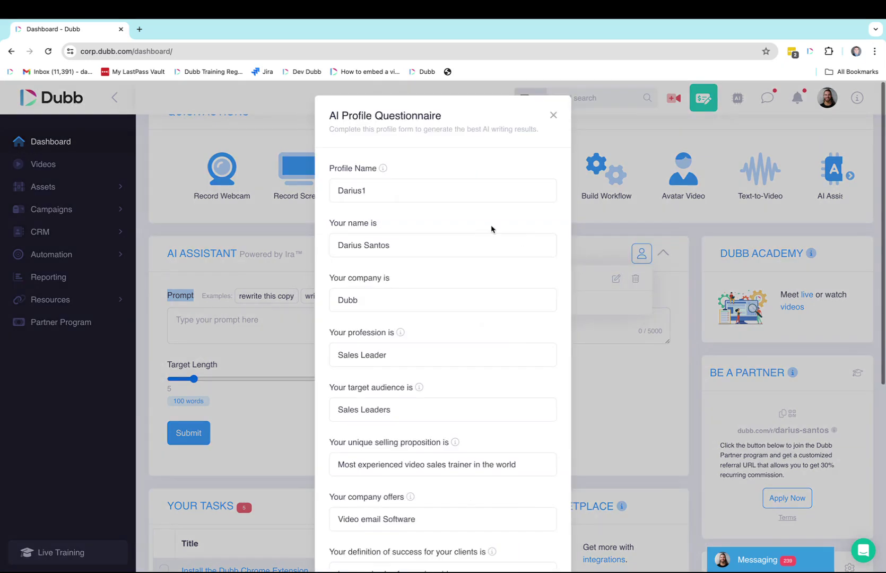
pyautogui.scroll(-4, 450, 424)
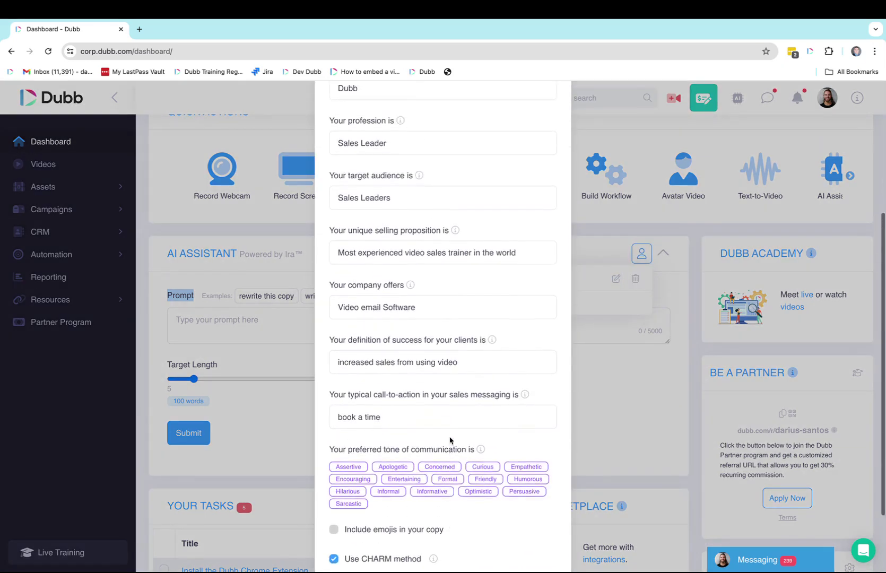
pyautogui.scroll(1, 450, 440)
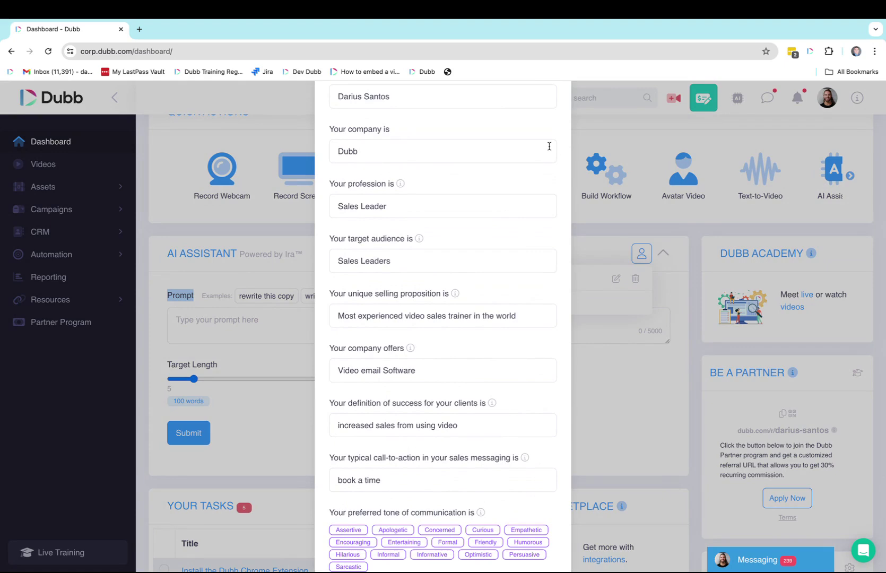
pyautogui.scroll(3, 548, 147)
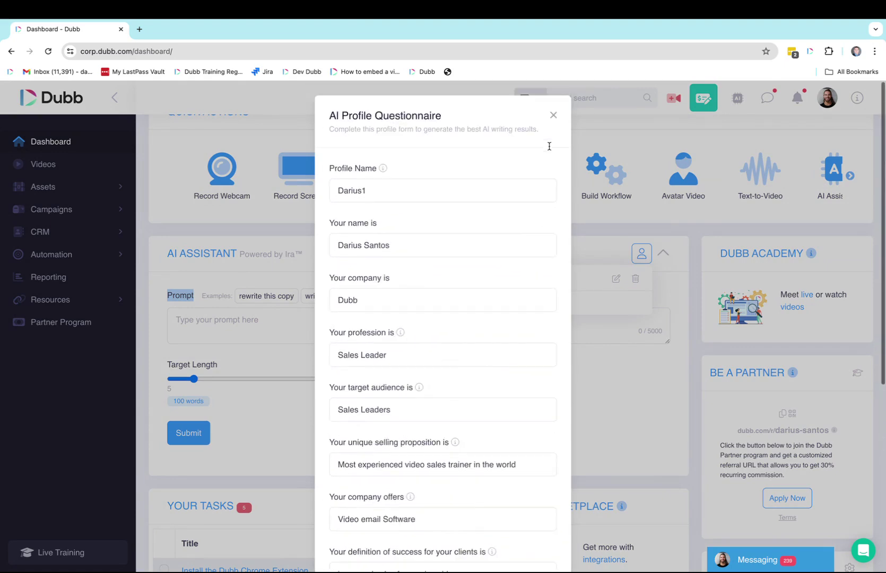
pyautogui.click(554, 117)
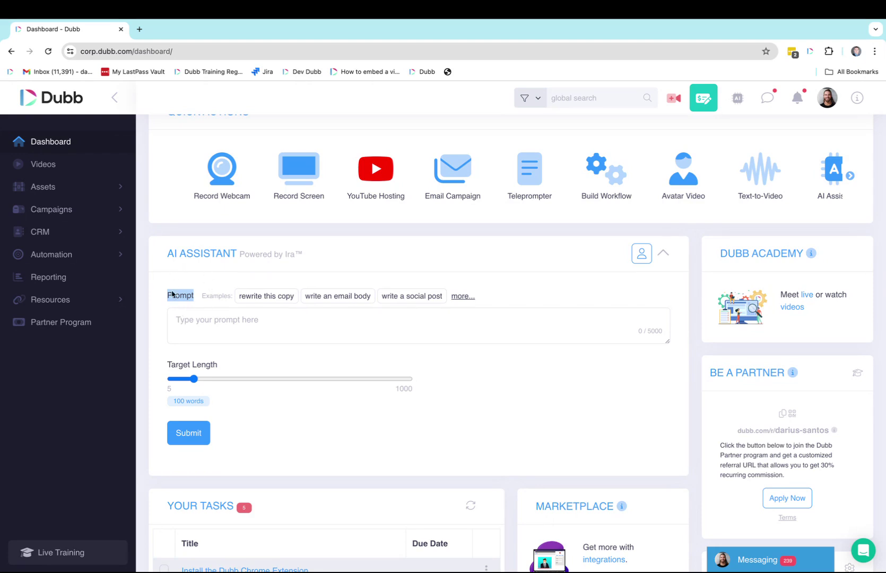
# Submit the prompt "write me an email to get new clients" to the AI Assistant.
pyautogui.click(204, 324)
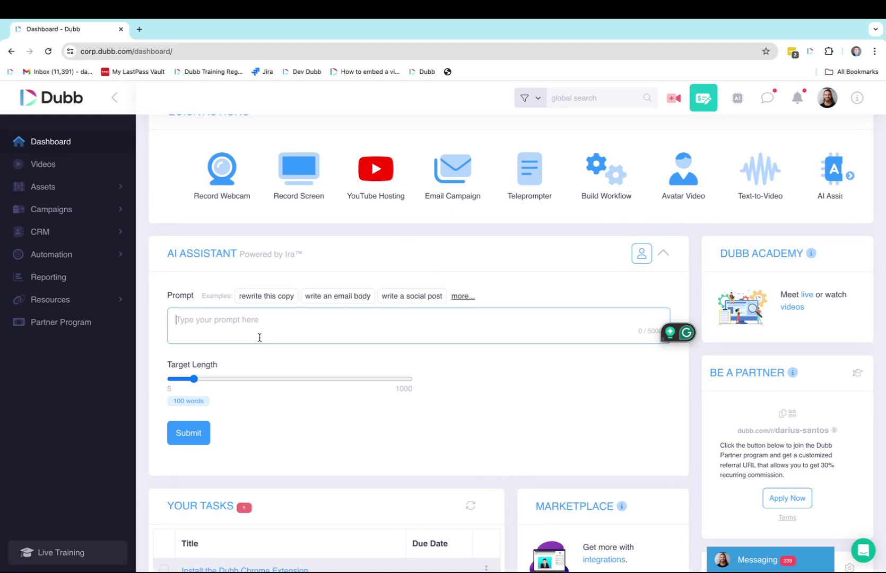
pyautogui.write('wr')
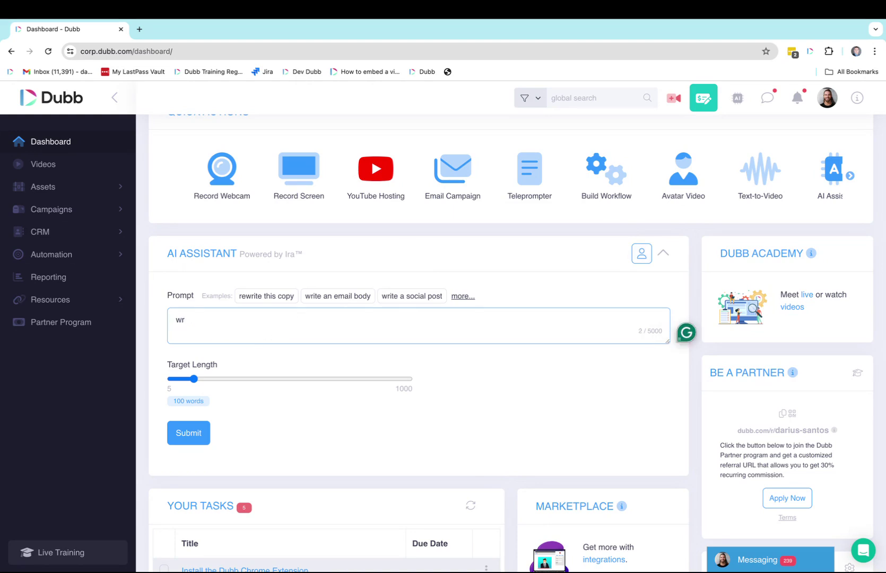
pyautogui.write('ite me an email to get new client')
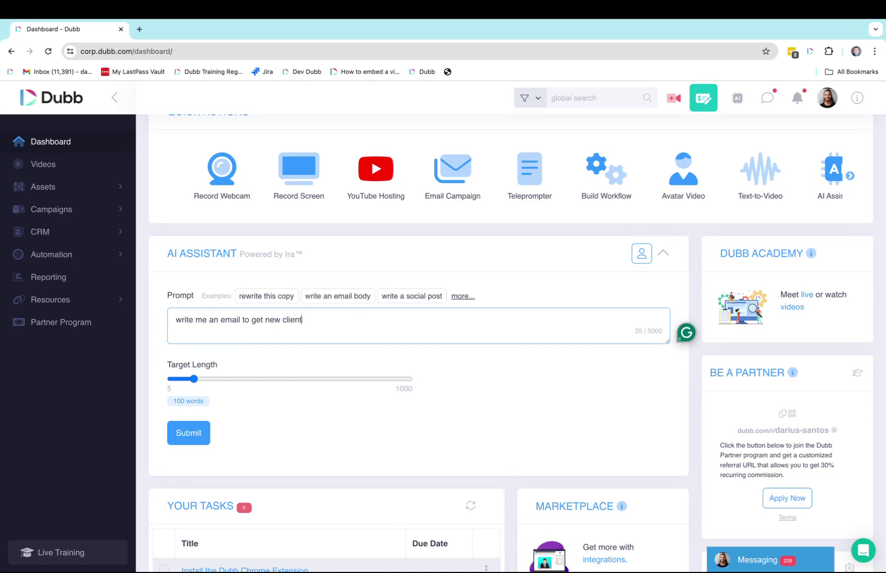
pyautogui.write('s')
pyautogui.click(187, 431)
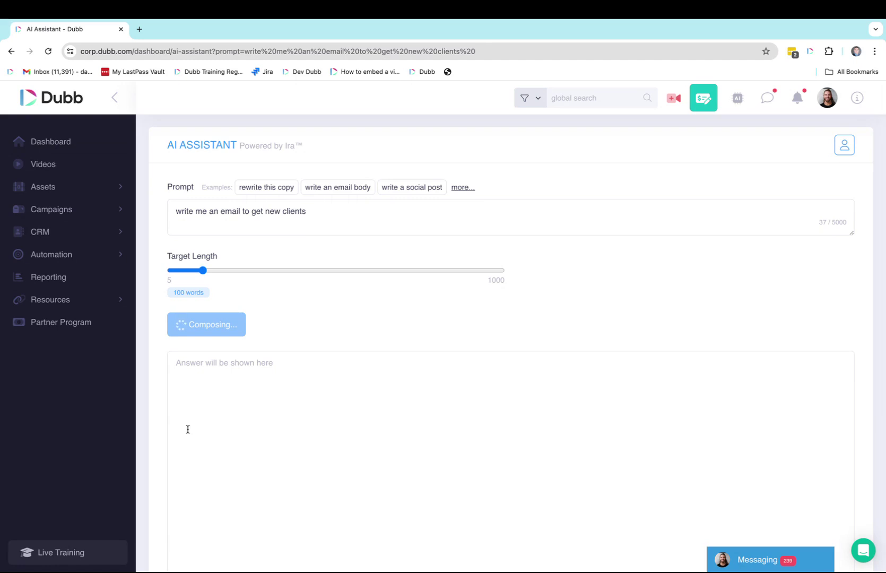
# Examine the generated email, its signature line with job title and company, and the import options offered for it.
pyautogui.scroll(-1, 268, 451)
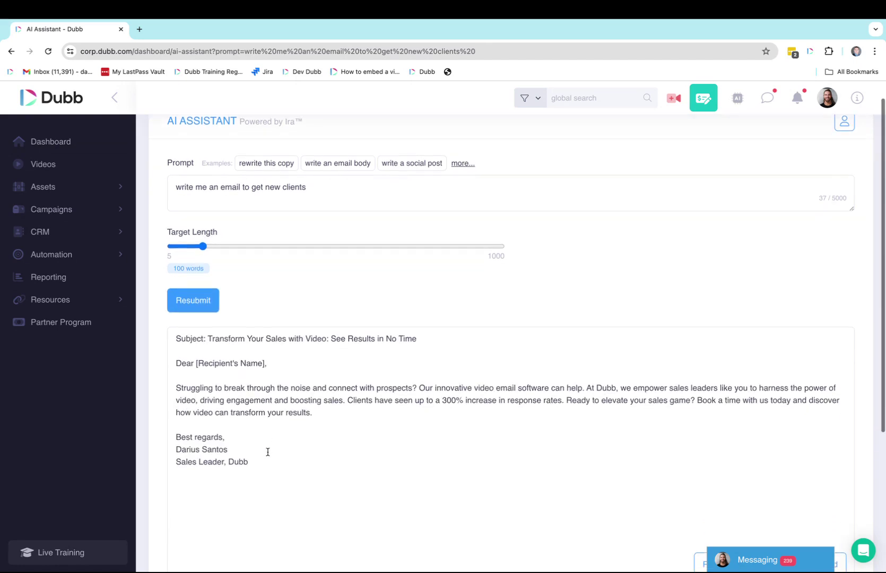
pyautogui.moveTo(249, 466); pyautogui.dragTo(162, 467)
pyautogui.scroll(-1, 286, 411)
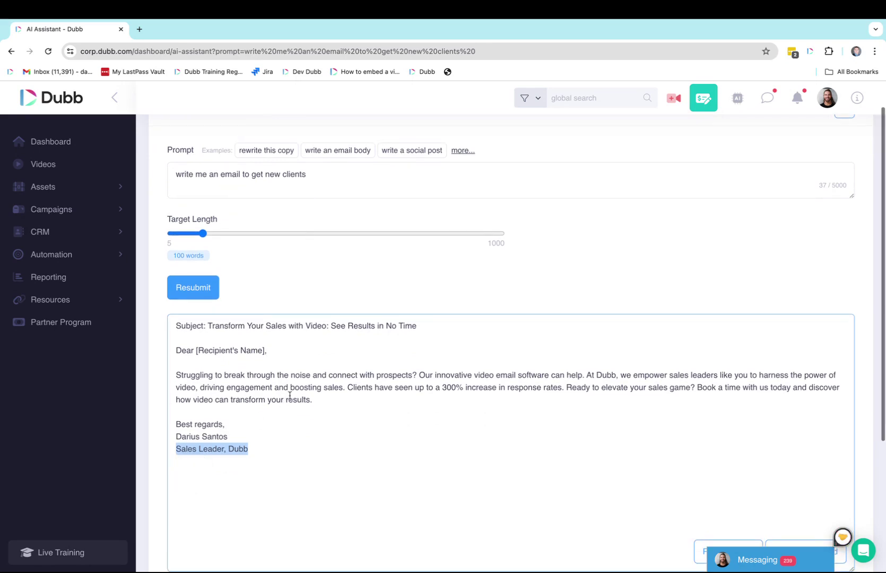
pyautogui.scroll(-3, 240, 386)
pyautogui.scroll(2, 240, 386)
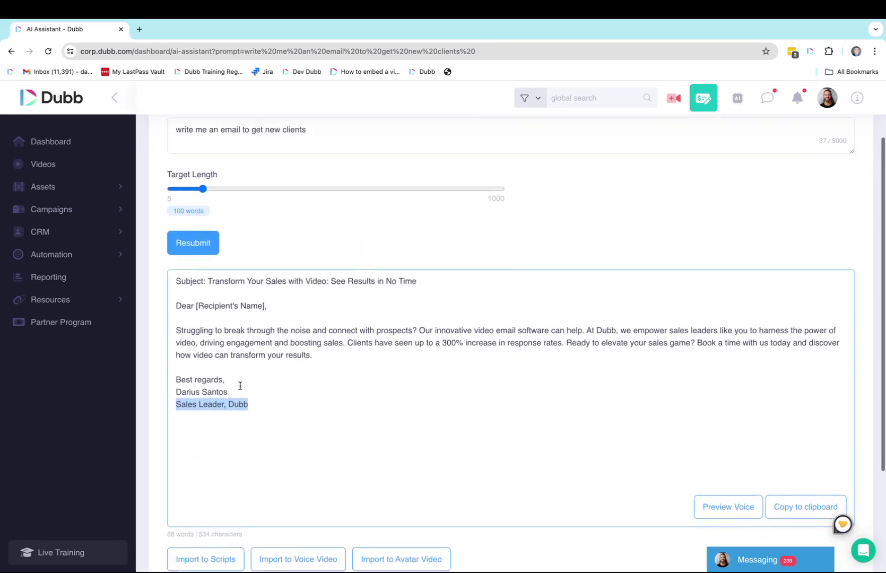
pyautogui.scroll(3, 240, 385)
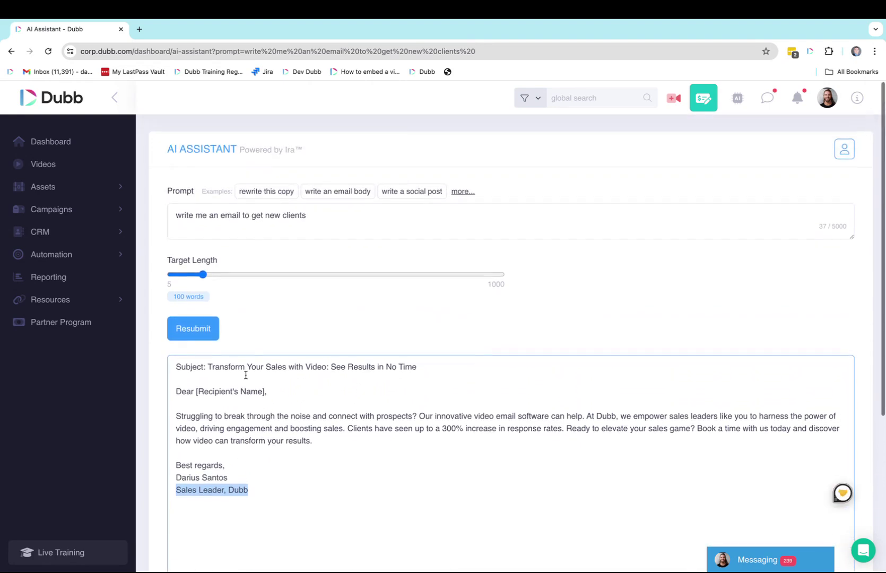
pyautogui.scroll(-5, 260, 334)
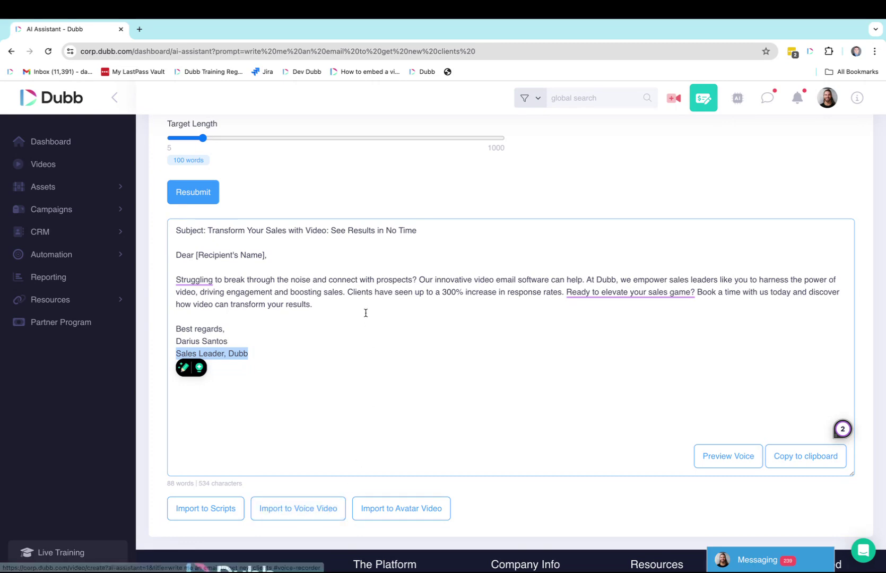
pyautogui.scroll(3, 365, 315)
pyautogui.scroll(1, 365, 316)
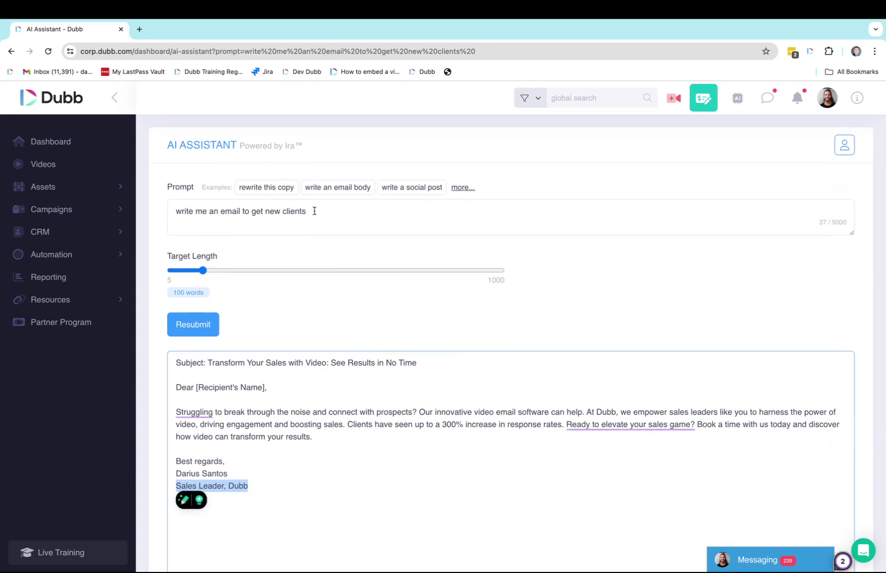
# Examine the email prompt's wording, review the active AI profile's questionnaire from its name to the tone and CHARM method options, and close it.
pyautogui.moveTo(314, 211); pyautogui.dragTo(148, 216)
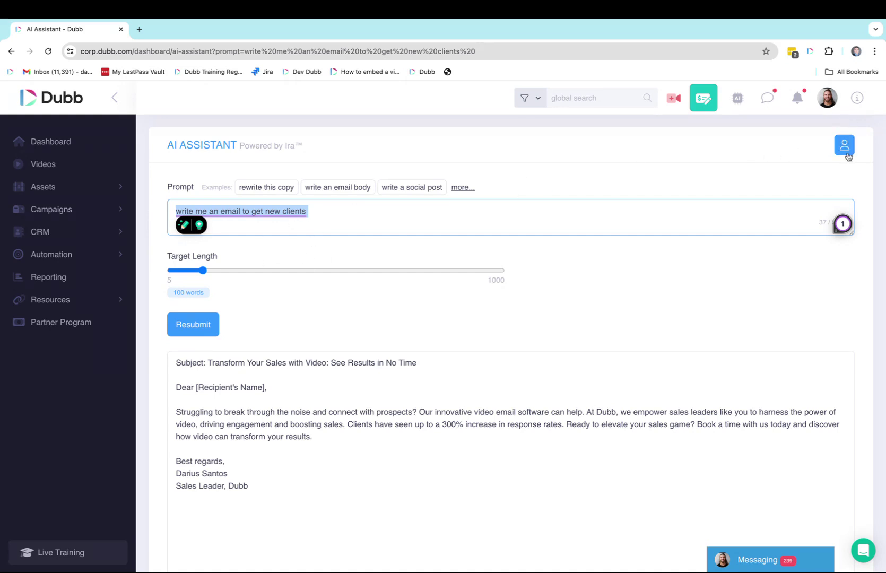
pyautogui.click(470, 209)
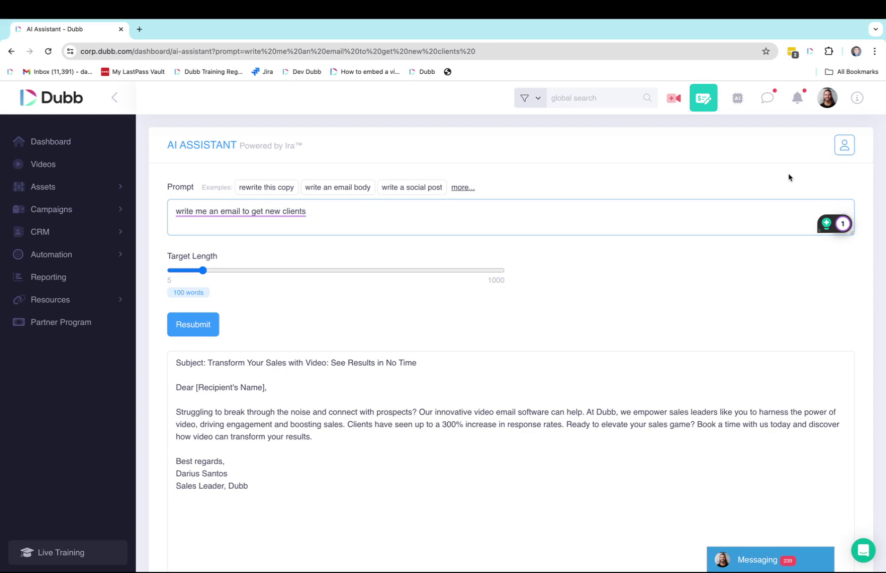
pyautogui.click(844, 144)
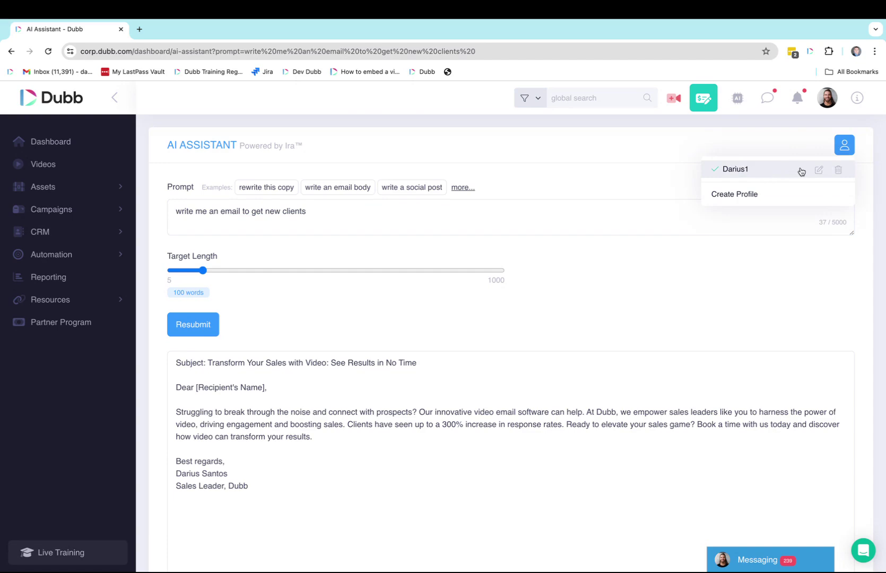
pyautogui.click(818, 170)
pyautogui.scroll(-5, 376, 393)
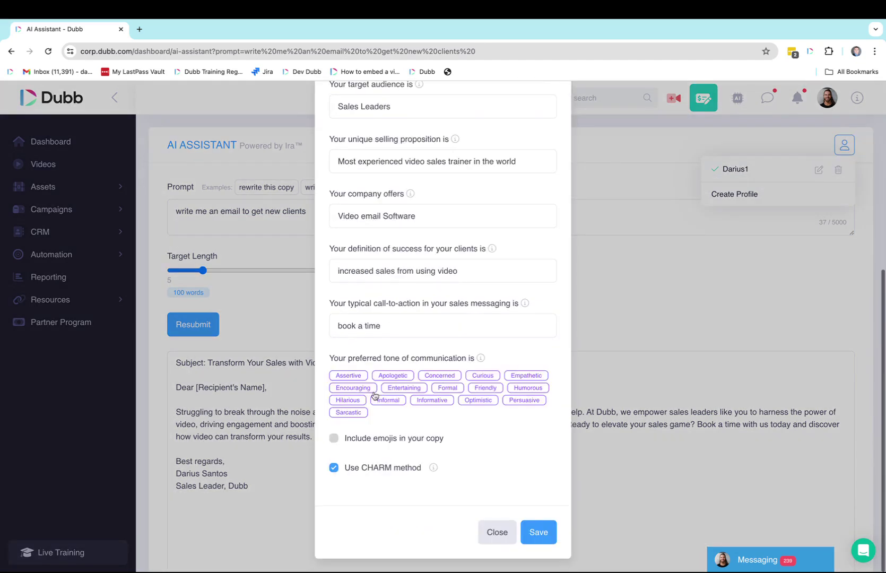
pyautogui.scroll(5, 375, 395)
pyautogui.scroll(-5, 375, 396)
pyautogui.scroll(5, 374, 395)
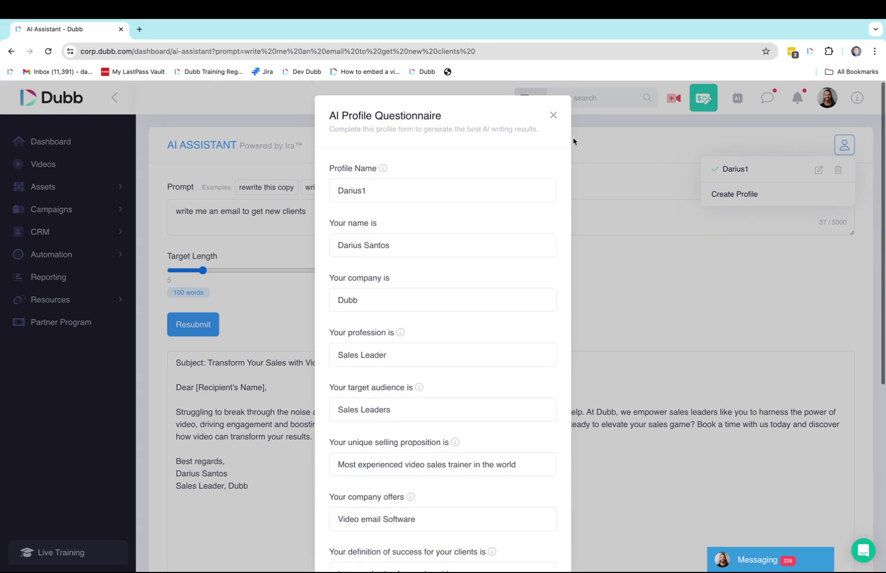
pyautogui.click(553, 115)
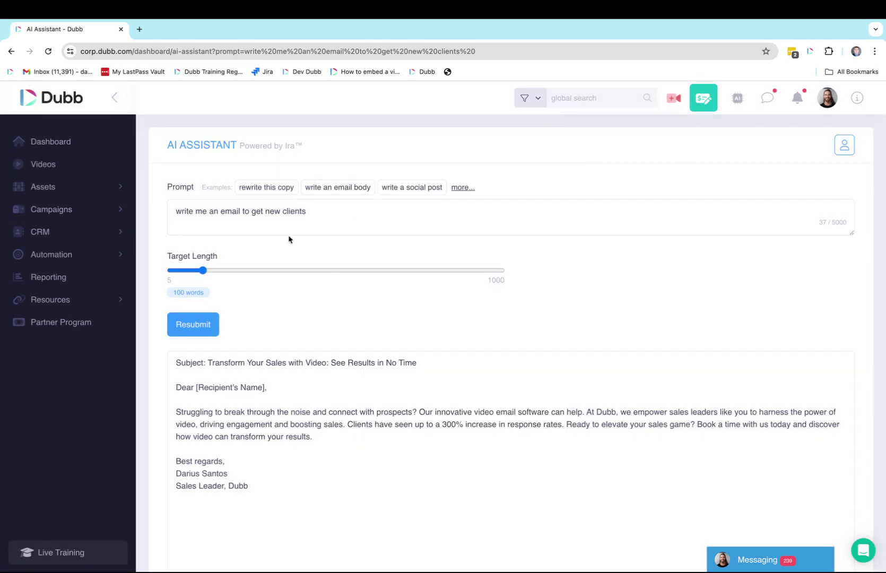